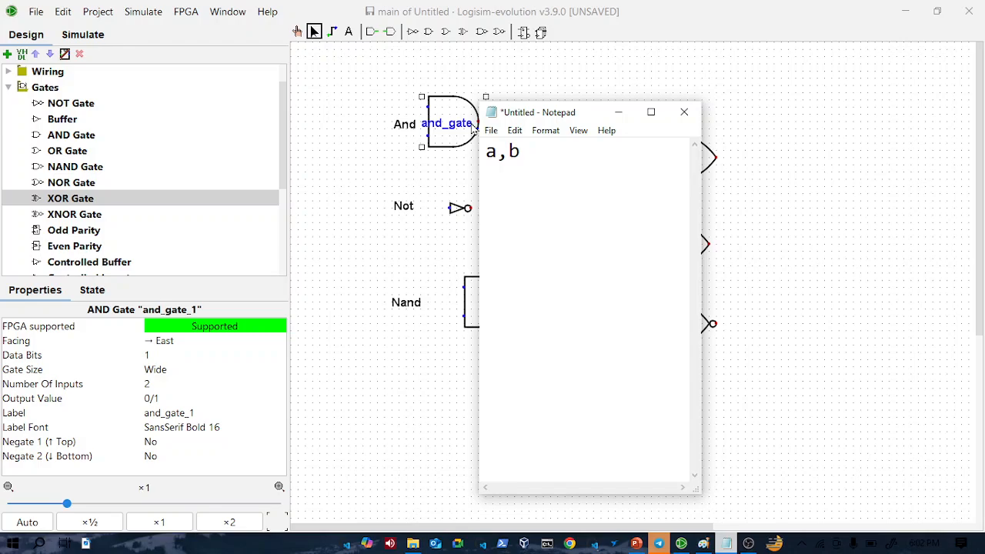
# Step: Undo the a,b text in Notepad and switch to the Logic Overview slide of the PowerPoint presentation
pyautogui.hotkey('ctrl', 'z')
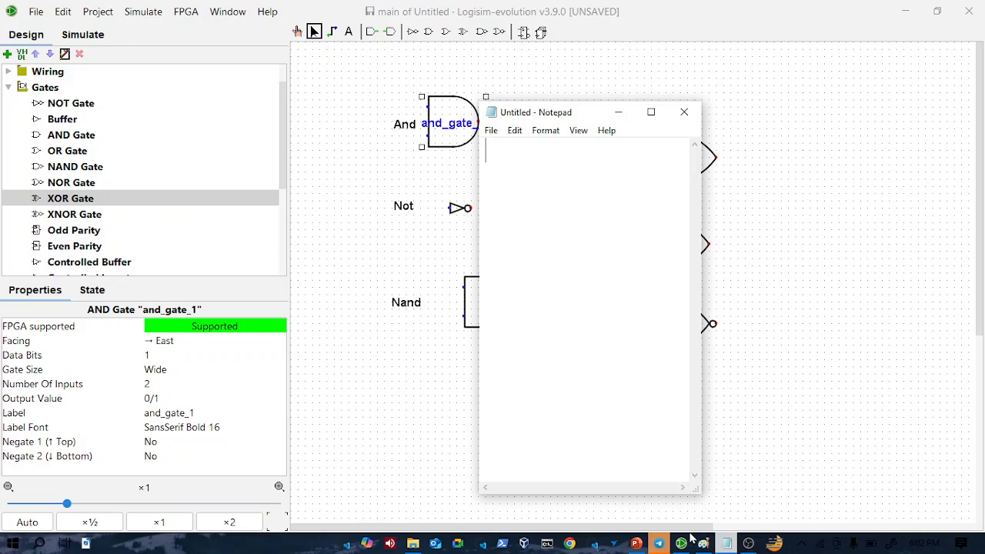
pyautogui.click(636, 543)
pyautogui.click(68, 385)
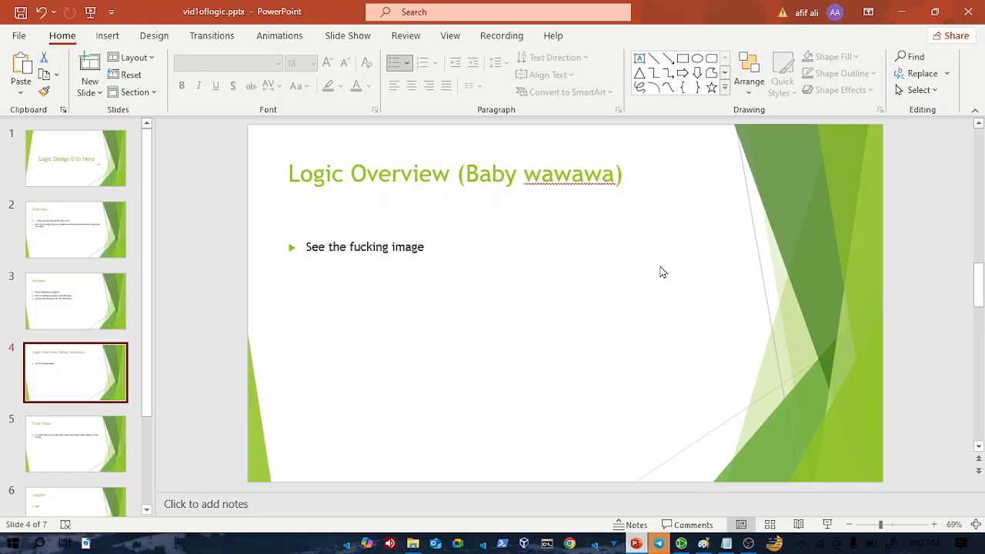
pyautogui.hotkey('alt', 'Tab')
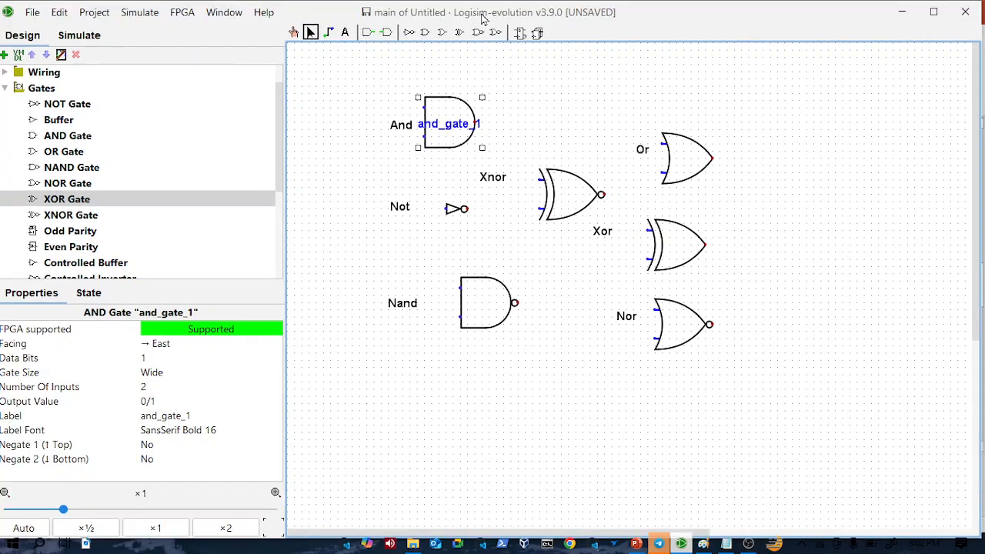
pyautogui.click(902, 12)
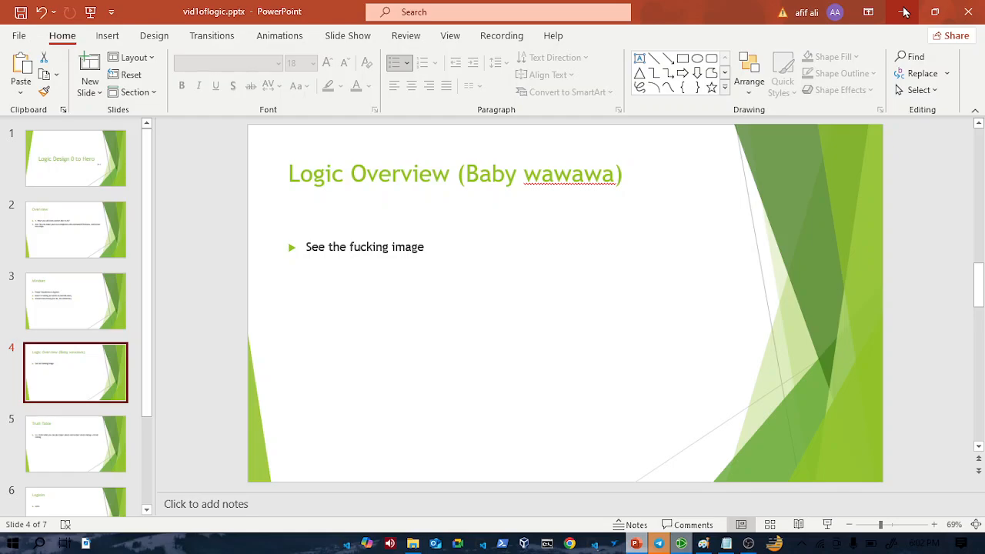
pyautogui.click(904, 11)
pyautogui.moveTo(685, 550)
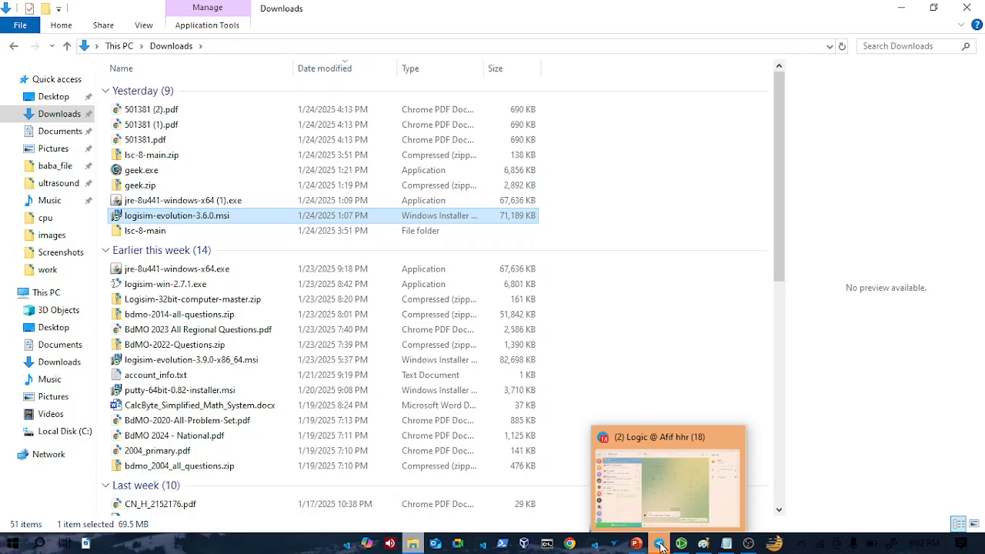
pyautogui.click(661, 545)
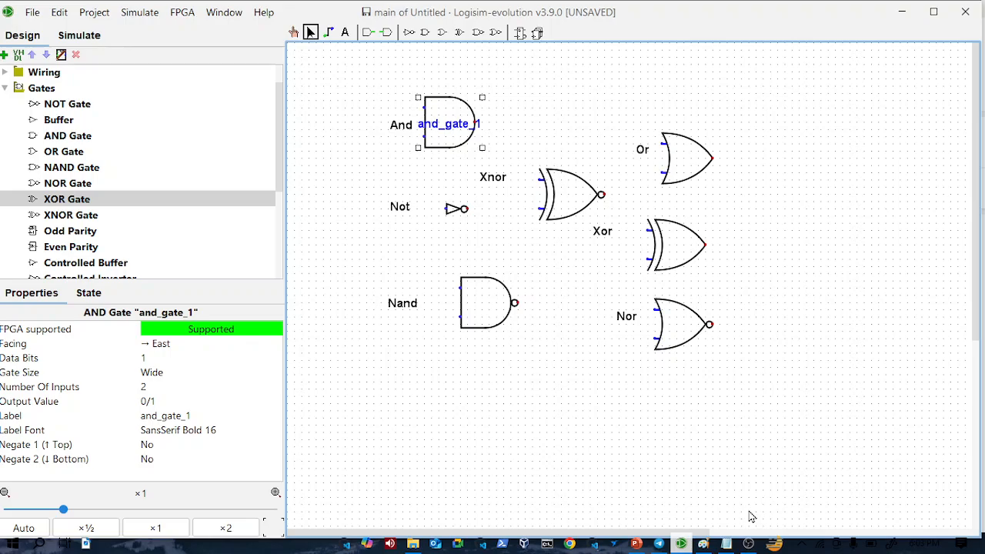
pyautogui.moveTo(723, 545)
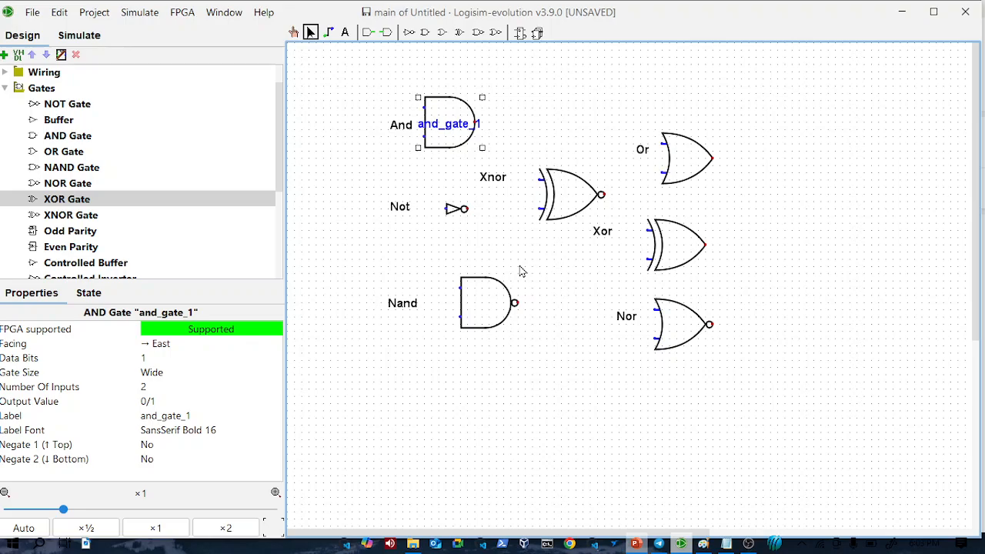
# Step: Delete all gates and text labels from the main circuit canvas and dismiss the notification
pyautogui.hotkey('ctrl', 'a')
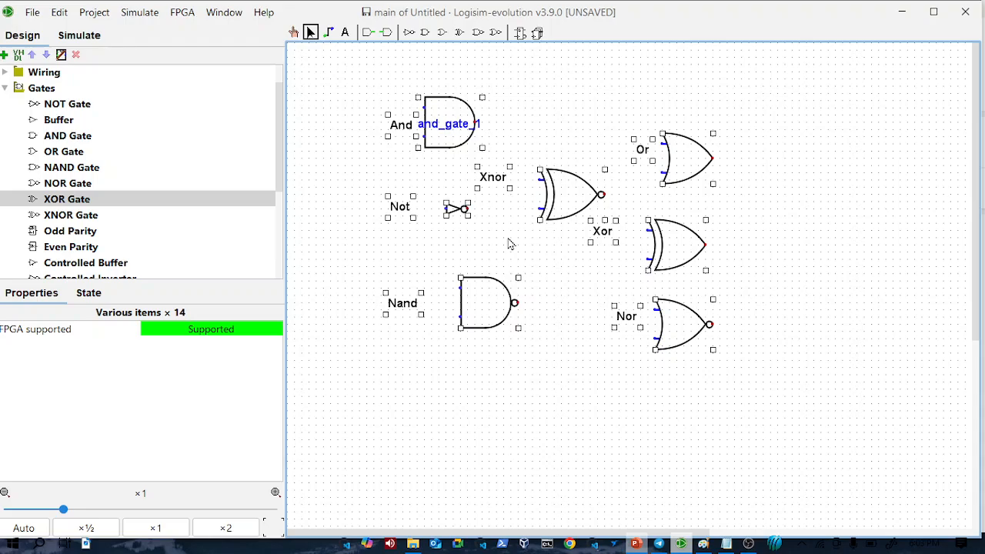
pyautogui.press('Delete')
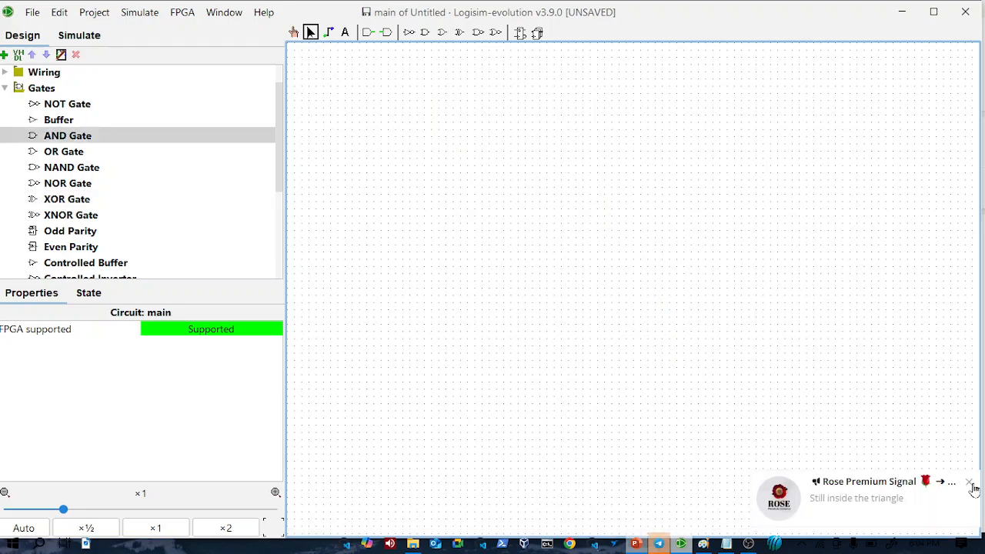
pyautogui.click(970, 485)
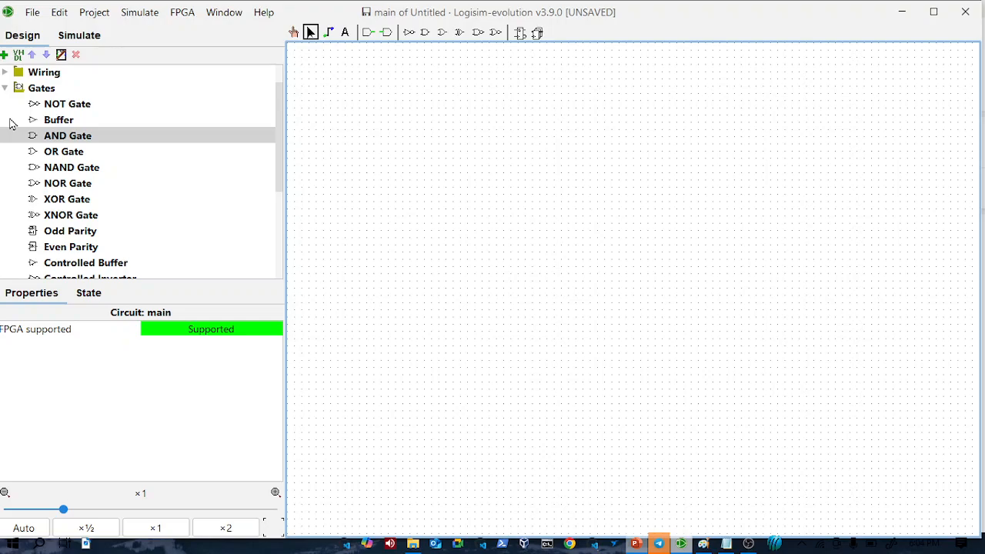
# Step: Place a medium two-input AND gate on the empty canvas and add input pins below and before it
pyautogui.click(590, 179)
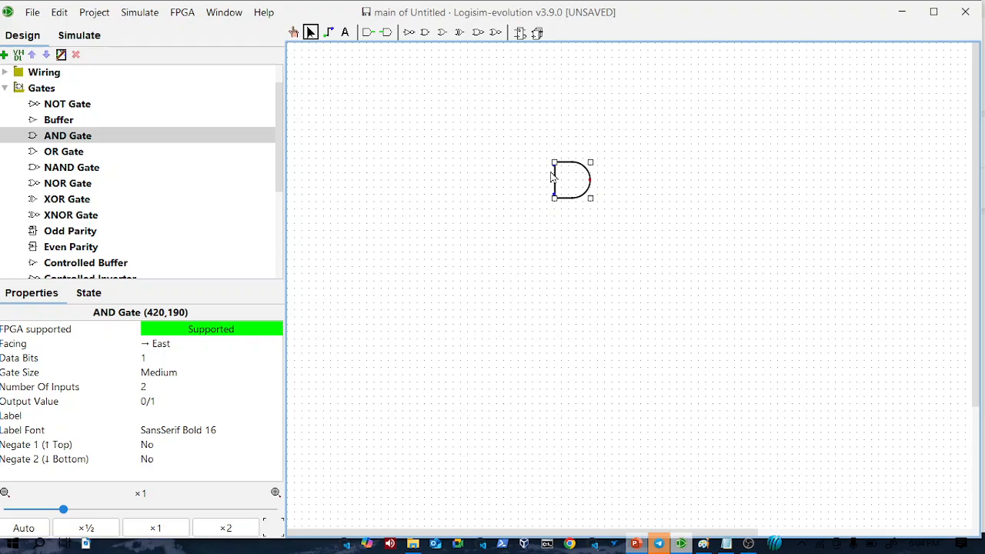
pyautogui.hotkey('ctrl', '5')
pyautogui.click(450, 230)
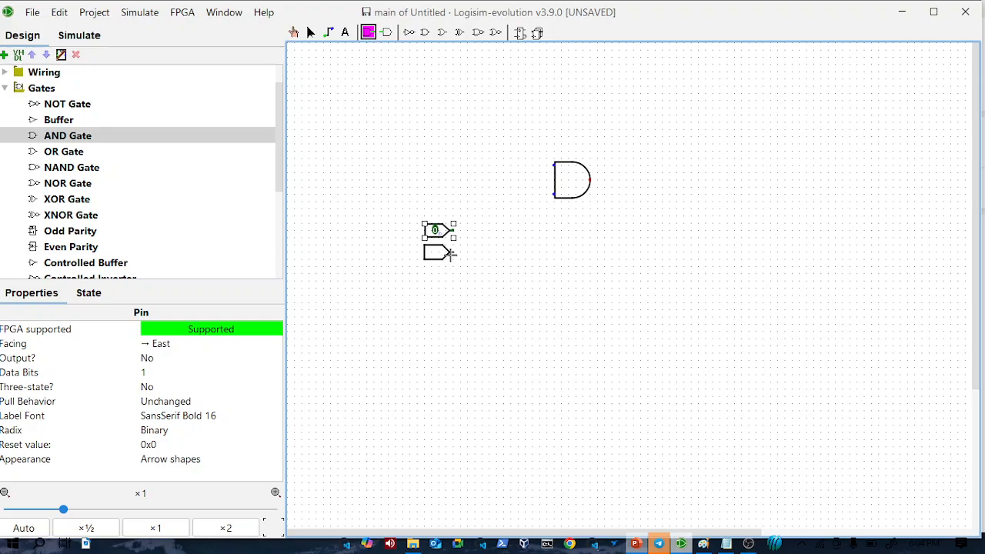
pyautogui.click(419, 544)
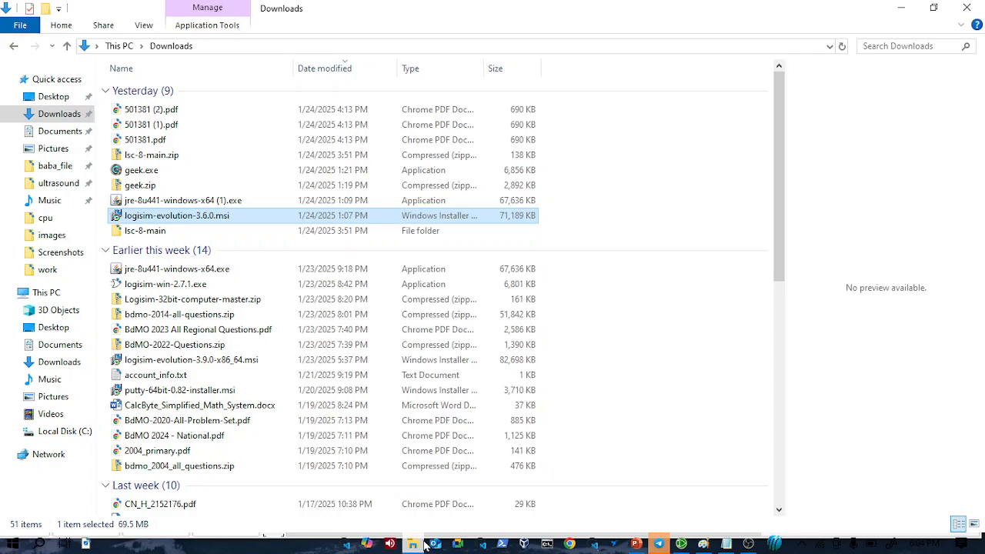
pyautogui.click(419, 543)
pyautogui.click(311, 92)
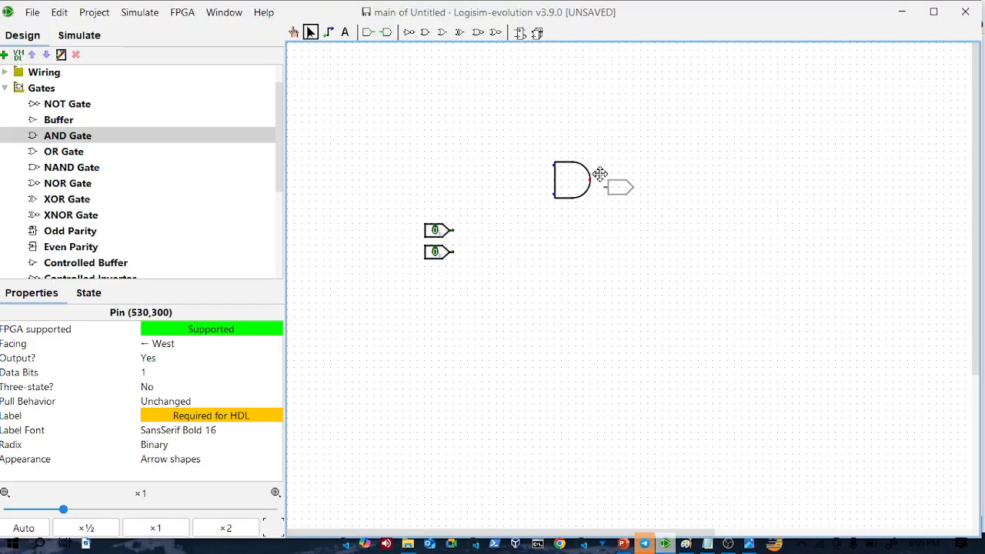
# Step: Attach the output pin to the AND gate's output and label the inputs A and B and the output O
pyautogui.click(590, 179)
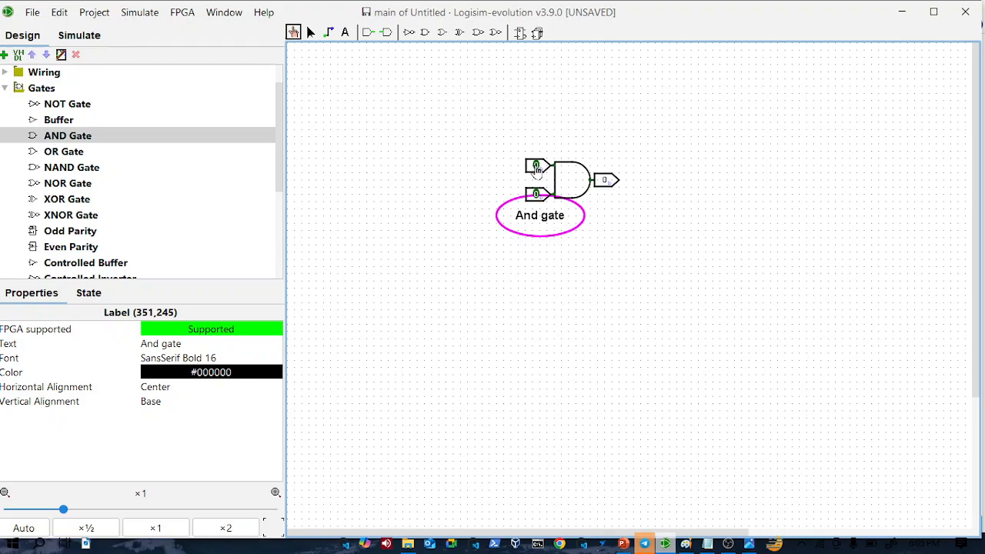
pyautogui.click(345, 31)
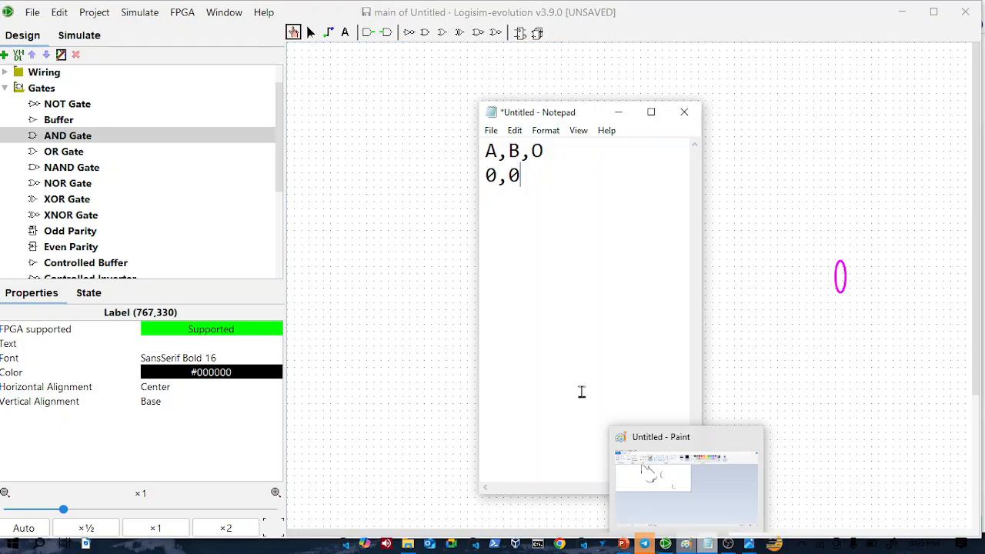
# Step: Record the AND truth table rows 0,0,0, 0,1,0 and 1,0,0 in Notepad, toggling input B to 1 to test the gate
pyautogui.write(',0')
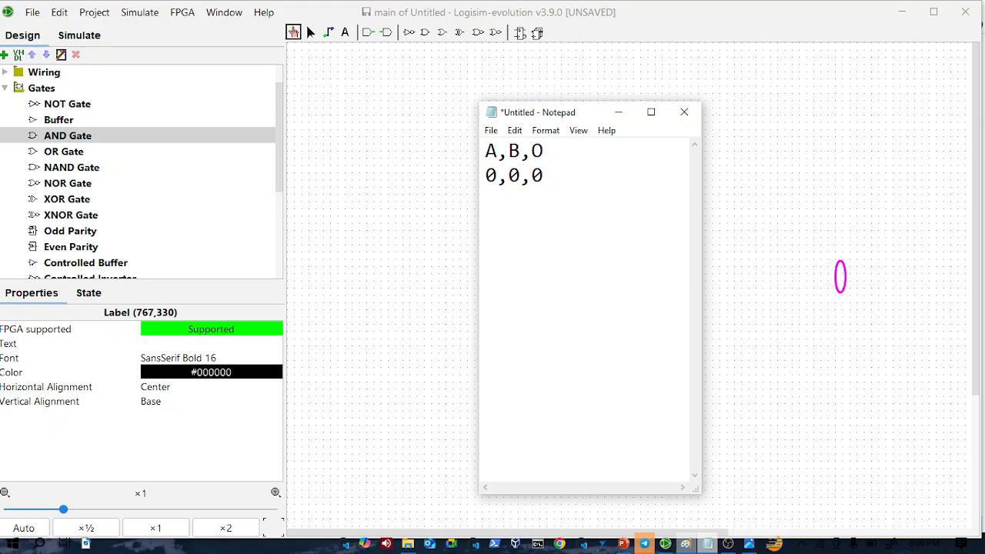
pyautogui.hotkey('alt', 'Tab')
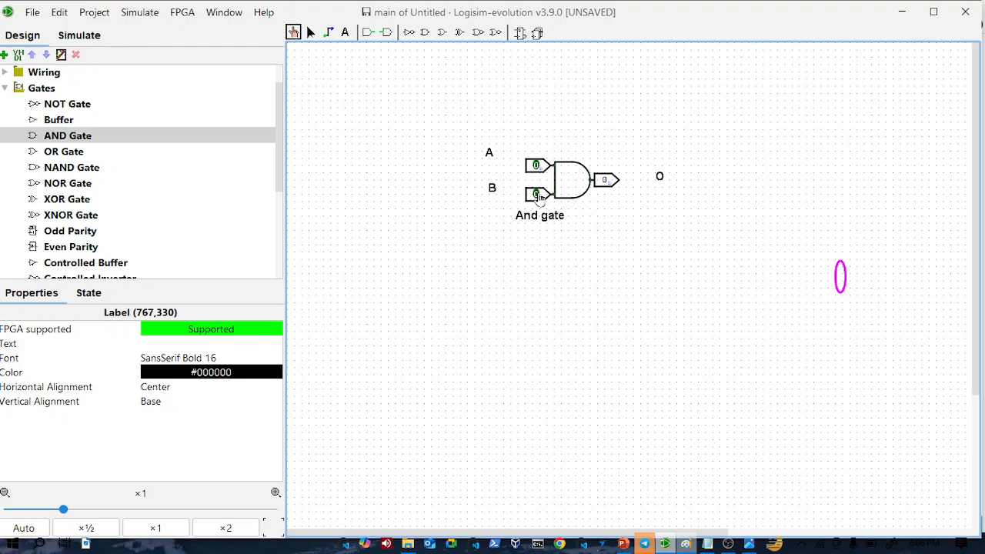
pyautogui.click(538, 195)
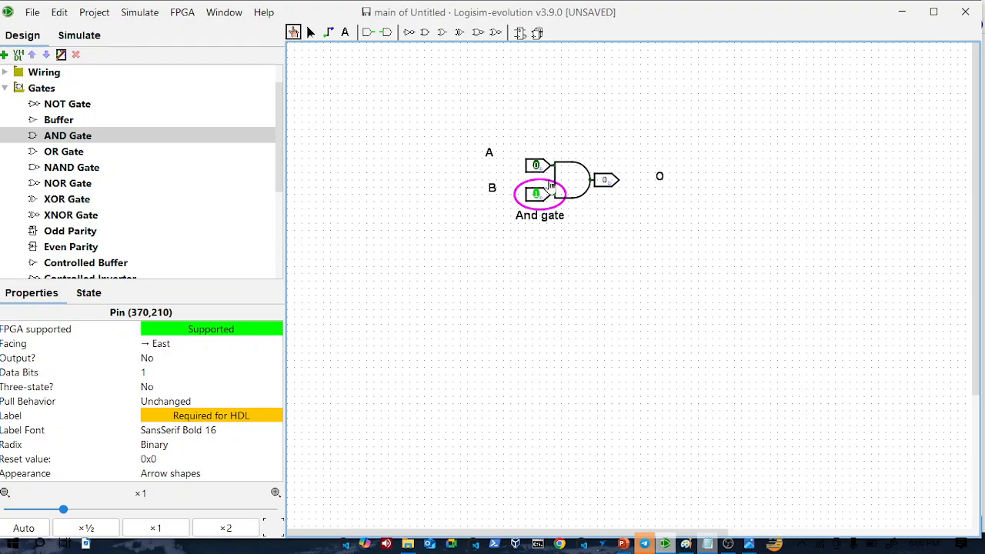
pyautogui.click(710, 545)
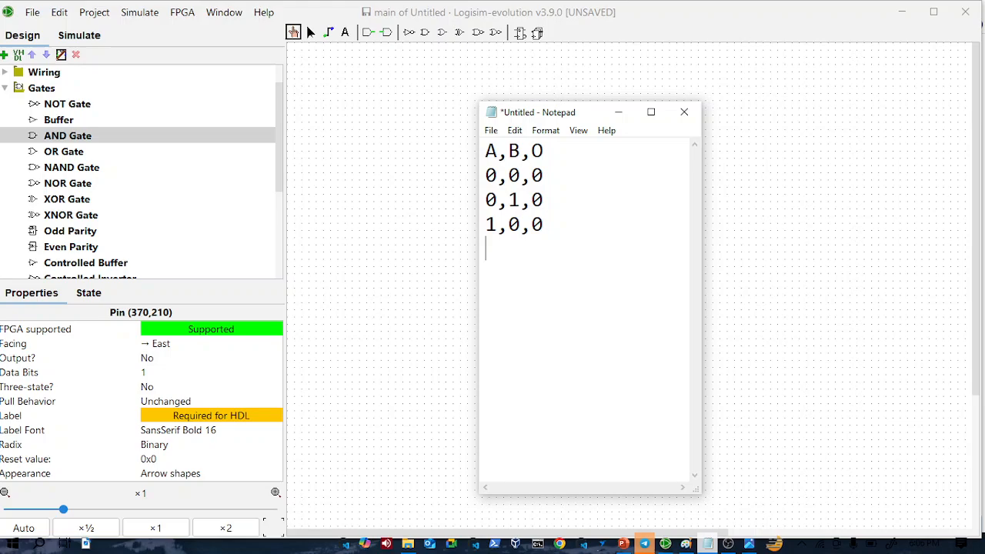
# Step: Replace the AND circuit with an OR gate connected to two input pins and an output pin, and label it Or gate
pyautogui.click(310, 32)
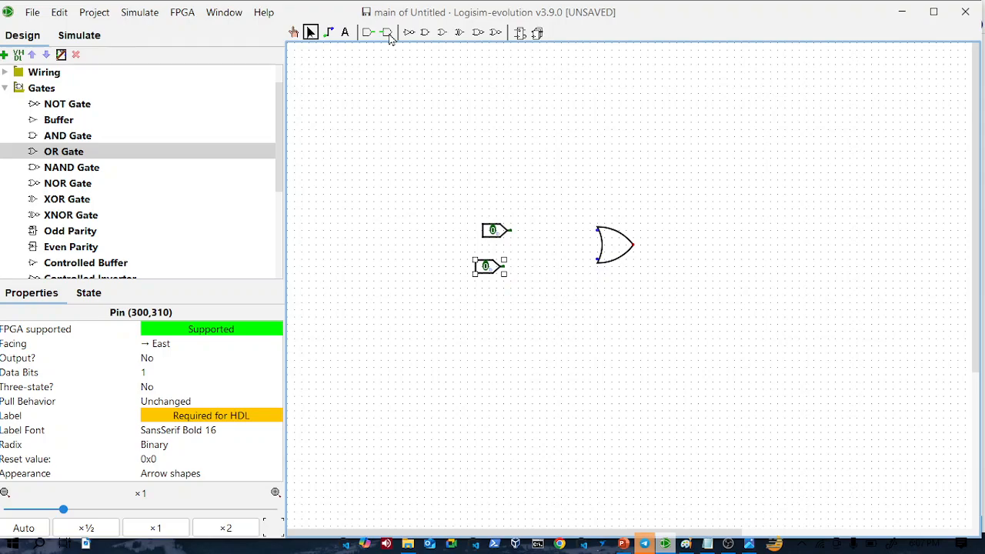
pyautogui.click(387, 33)
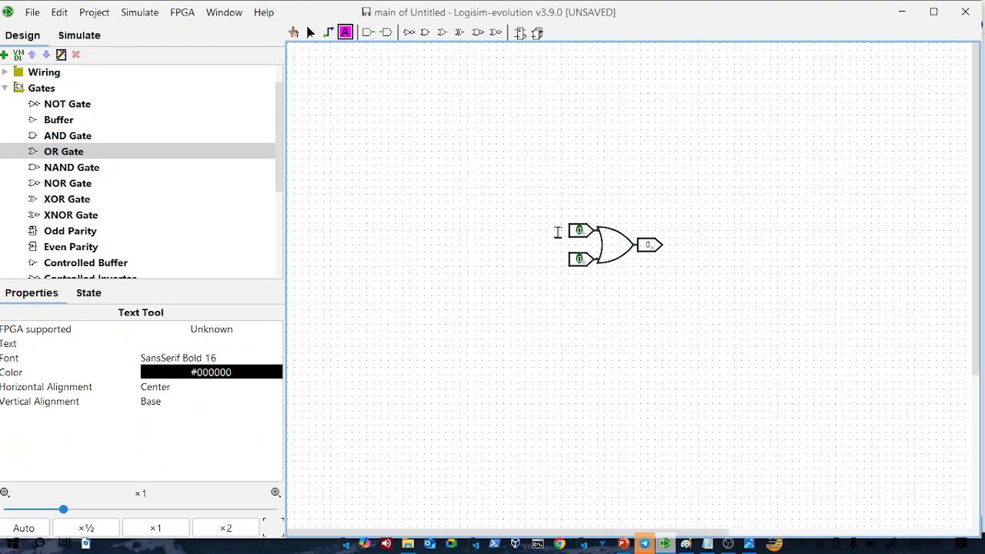
pyautogui.click(557, 231)
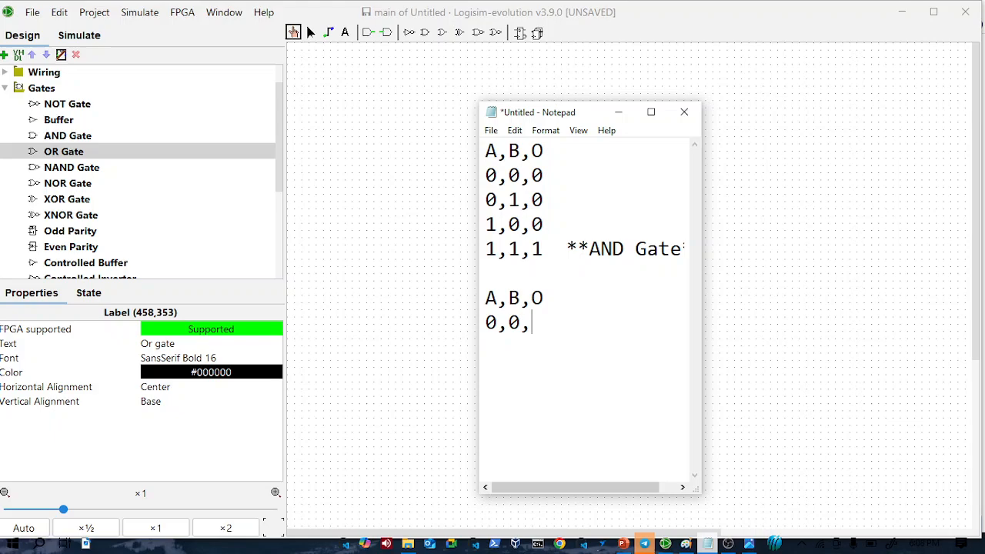
# Step: Enter the OR truth table rows 0,0,0, 0,1,1, 1,0,1 and 1,1,1 in Notepad and tag it **OR gate**
pyautogui.write('0,0,')
pyautogui.write('0,1,1')
pyautogui.press('Return')
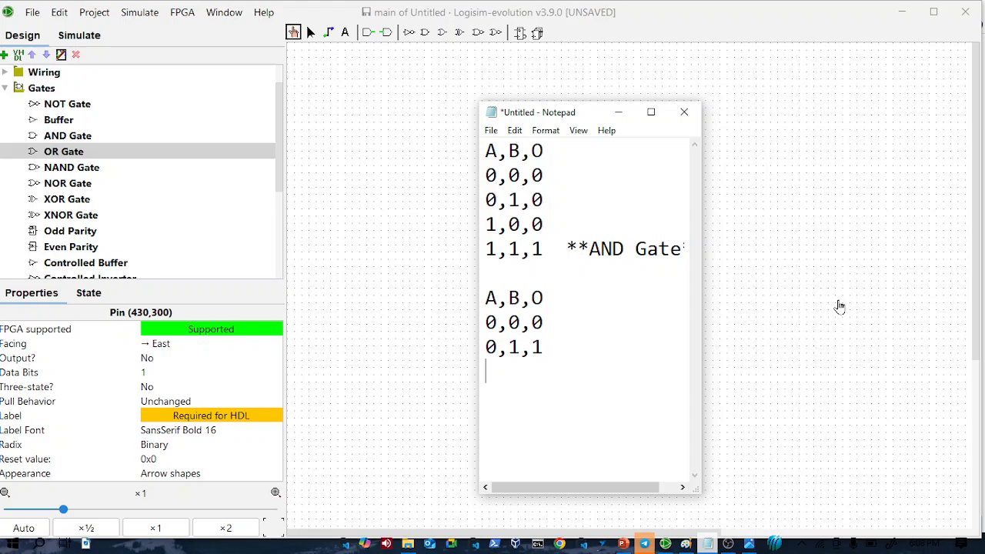
pyautogui.write('1,0,1')
pyautogui.press('Return')
pyautogui.write('1,1,1')
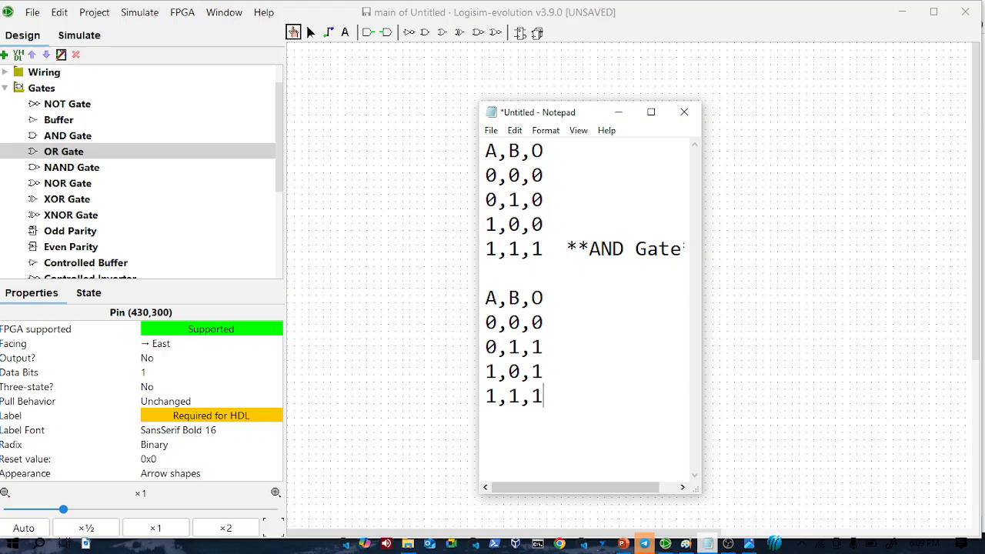
pyautogui.write('**OR gate**')
pyautogui.press('Return')
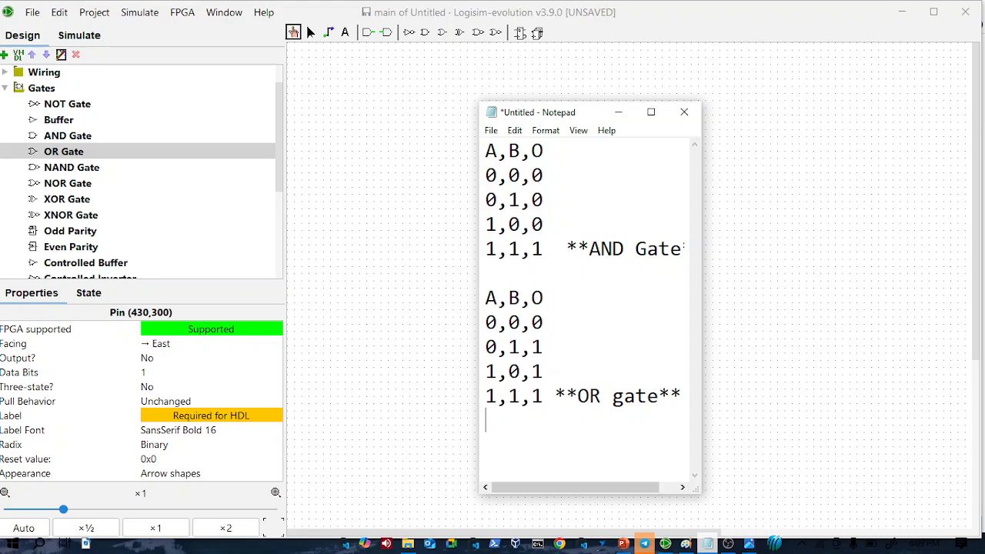
# Step: Build a NOT gate circuit labelled A, O and Not Gate, and record its truth table rows 0,1 and 1,0 in Notepad
pyautogui.click(270, 186)
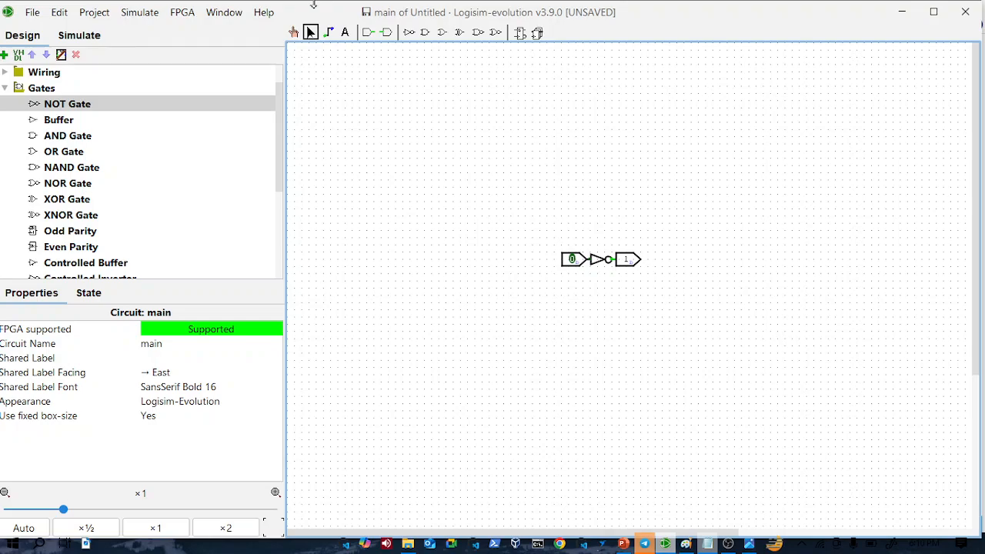
pyautogui.click(344, 31)
pyautogui.click(645, 289)
pyautogui.write('No')
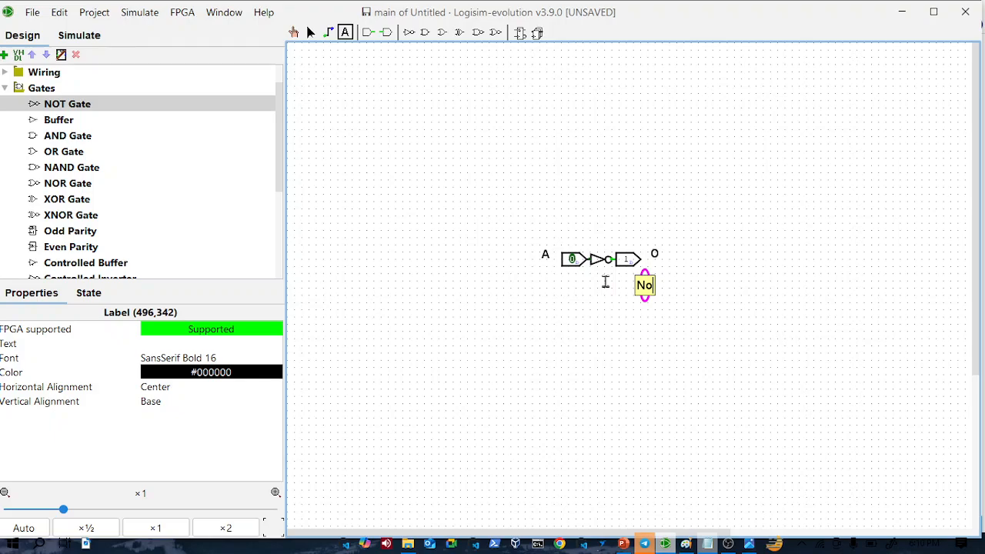
pyautogui.write('t Gate')
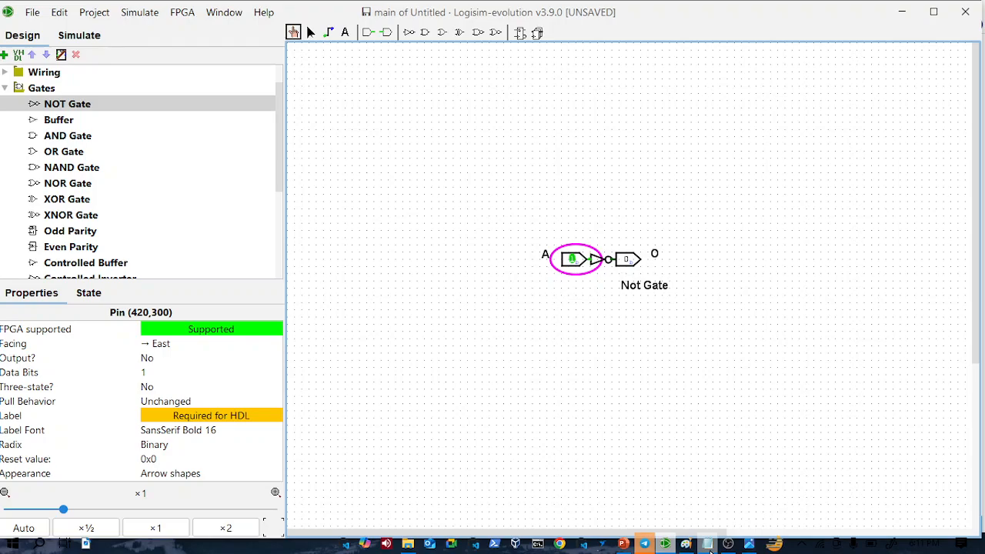
pyautogui.click(708, 544)
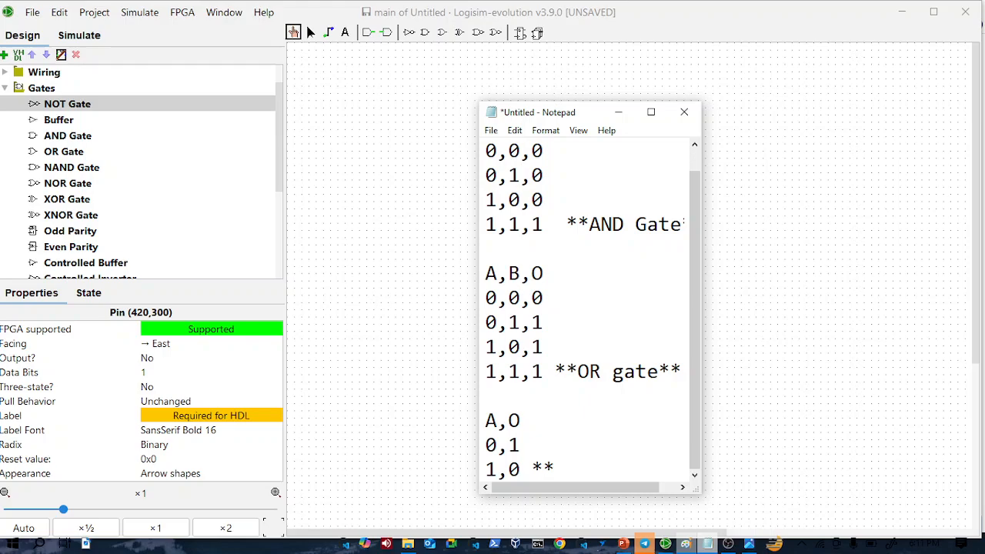
# Step: Replace the NOT circuit with an XOR gate and connect two input pins and an output pin to it
pyautogui.click(310, 31)
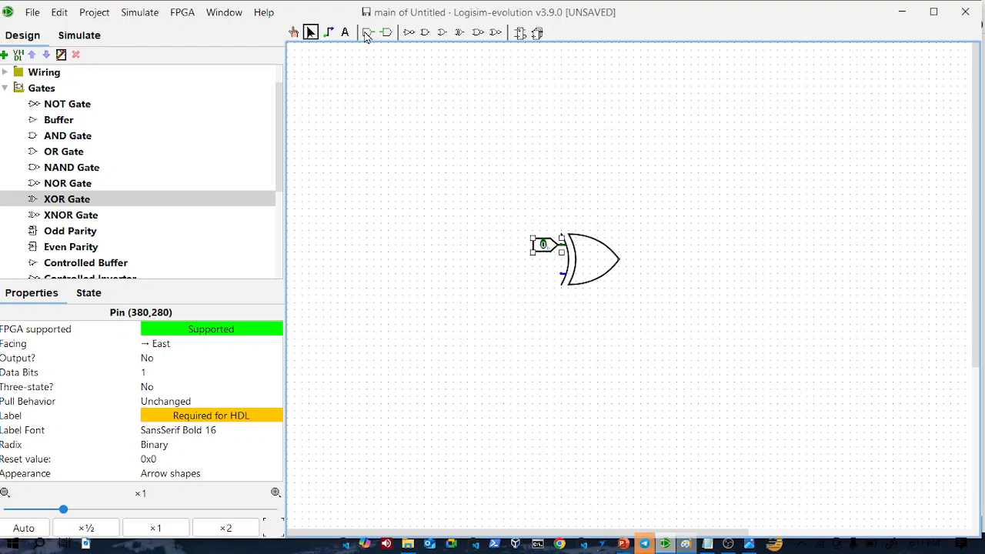
pyautogui.click(367, 33)
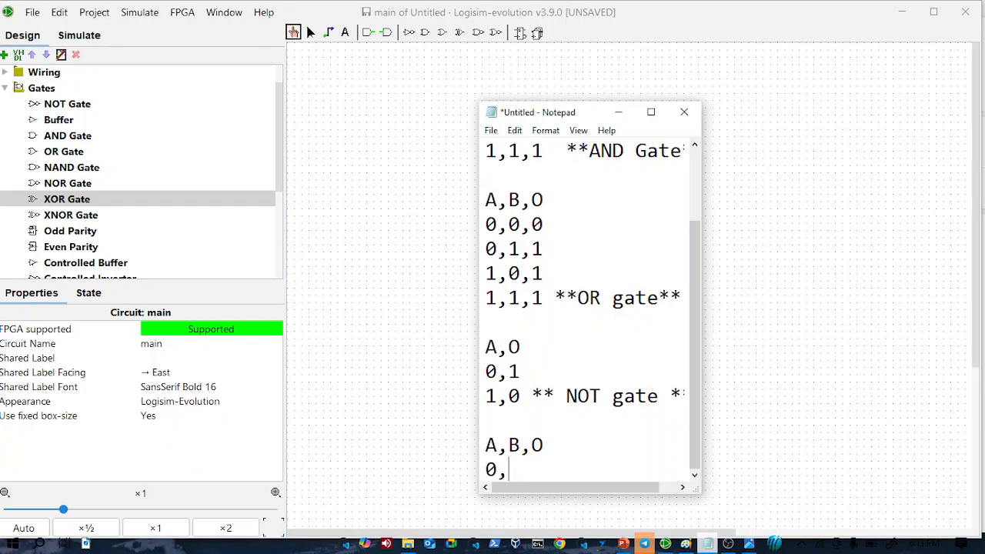
# Step: Enter the XOR truth table rows 0,0,0, 0,1,1 and 1,0,1 in Notepad, and set the XOR gate's lower input pin to 1
pyautogui.write('0,0')
pyautogui.press('Return')
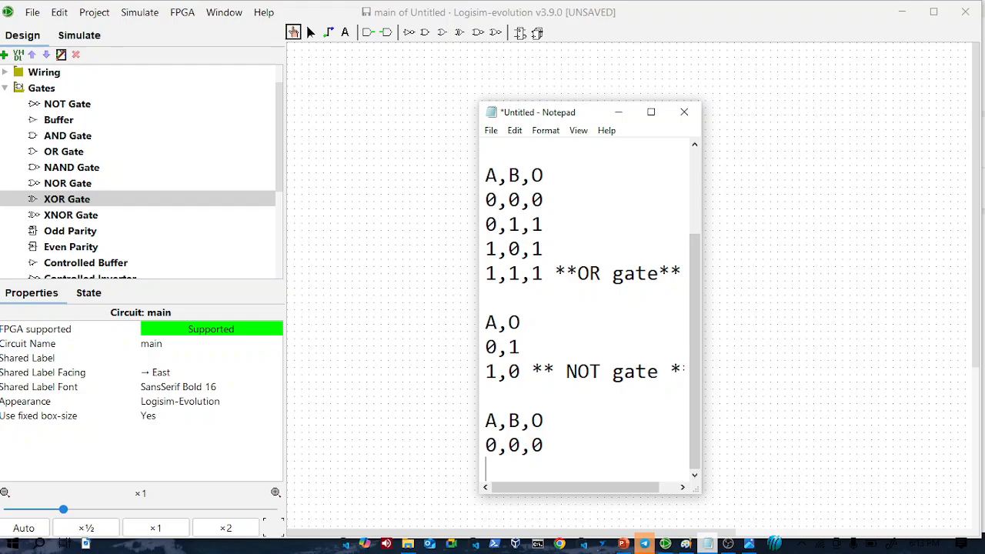
pyautogui.write('0,1,1')
pyautogui.press('Return')
pyautogui.write('1,0,1')
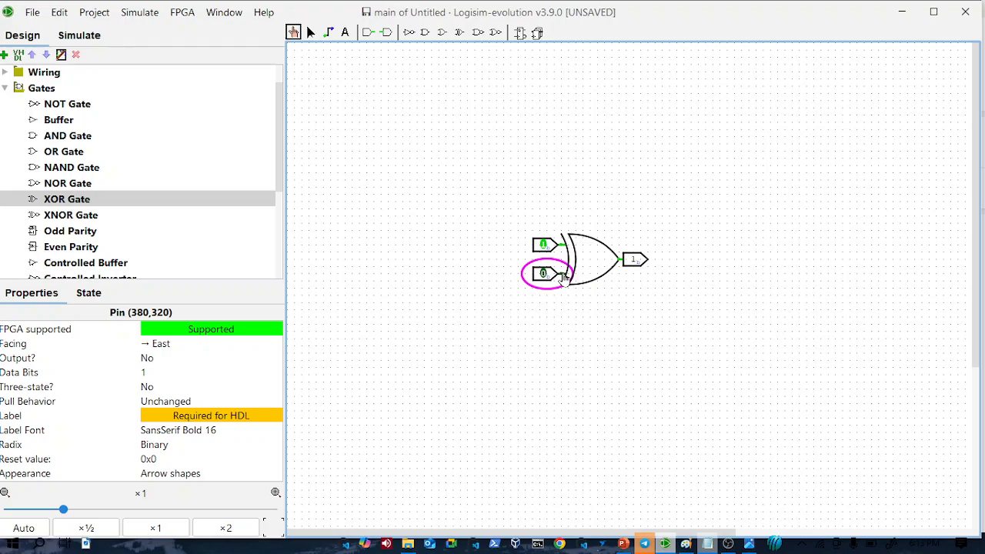
pyautogui.click(563, 275)
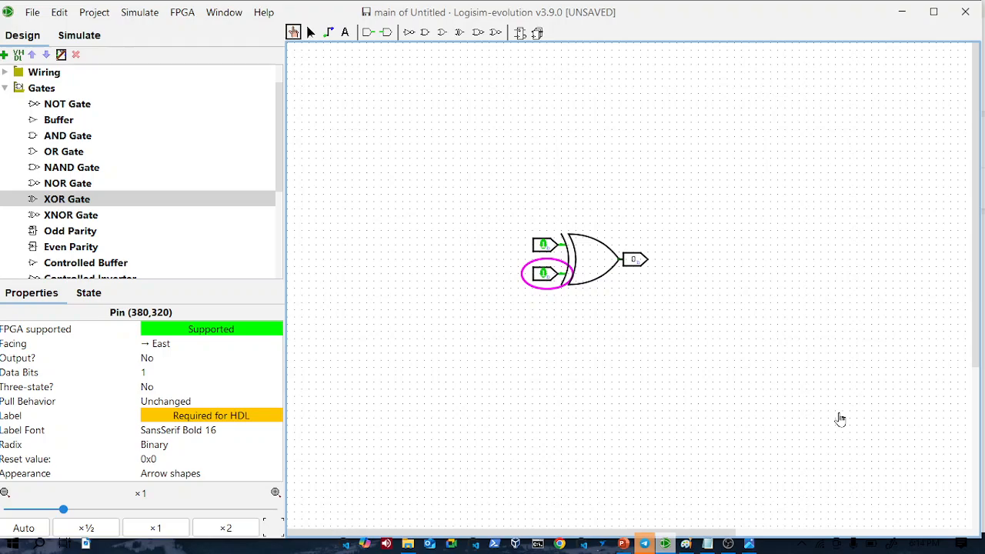
# Step: Replace the XOR circuit with a half adder: label pins A, B, OUTA and OUTB, and wire A and B to an XOR gate and an AND gate
pyautogui.hotkey('ctrl', 'a')
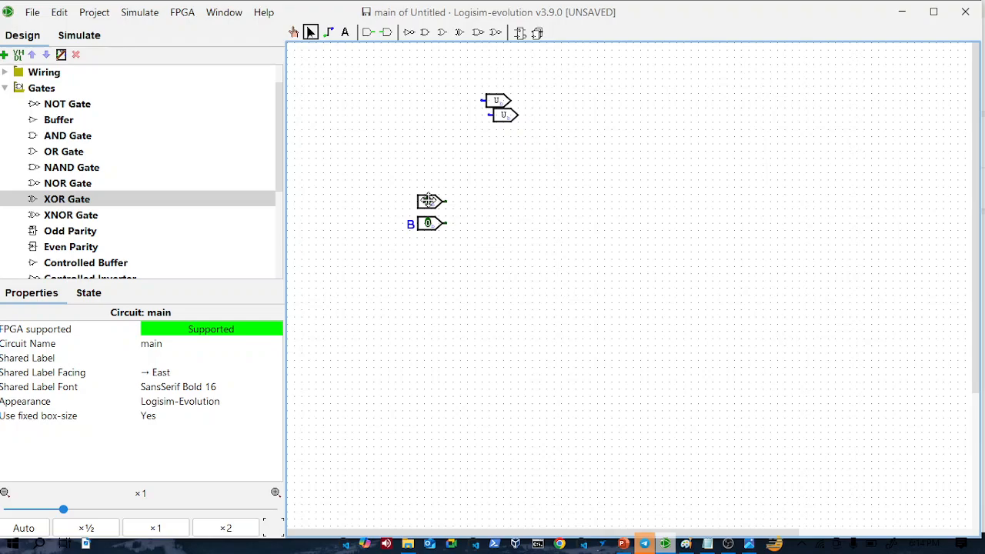
pyautogui.rightClick(429, 200)
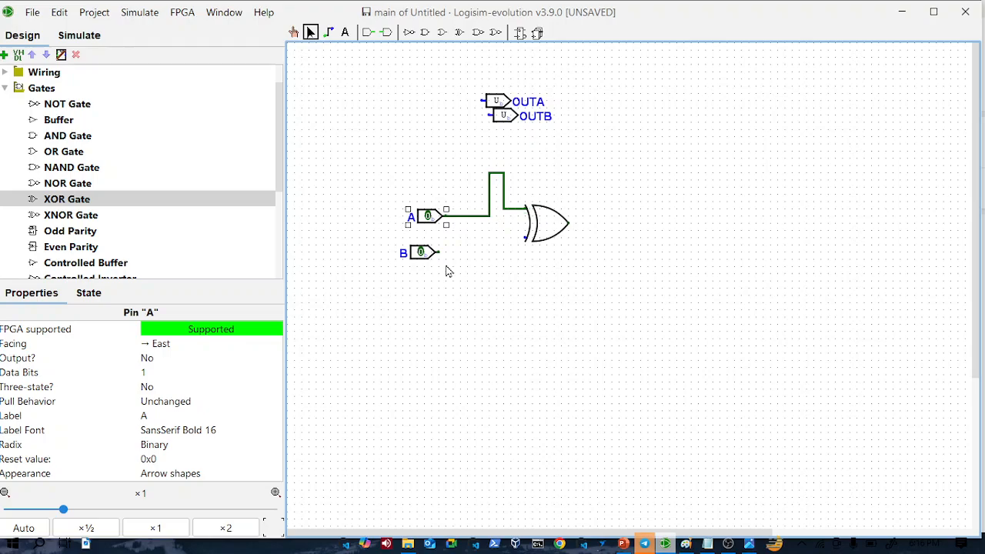
pyautogui.click(428, 251)
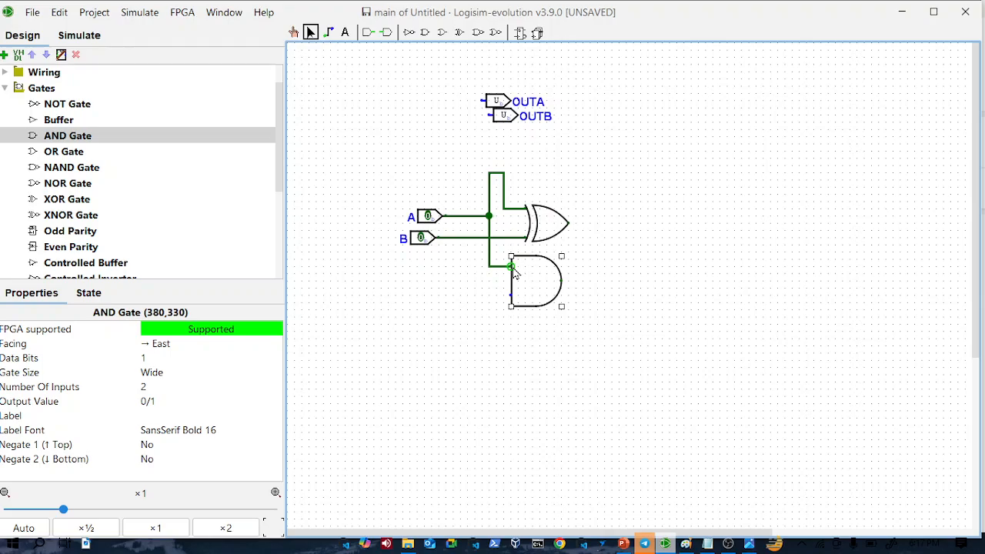
pyautogui.moveTo(510, 294); pyautogui.dragTo(450, 275)
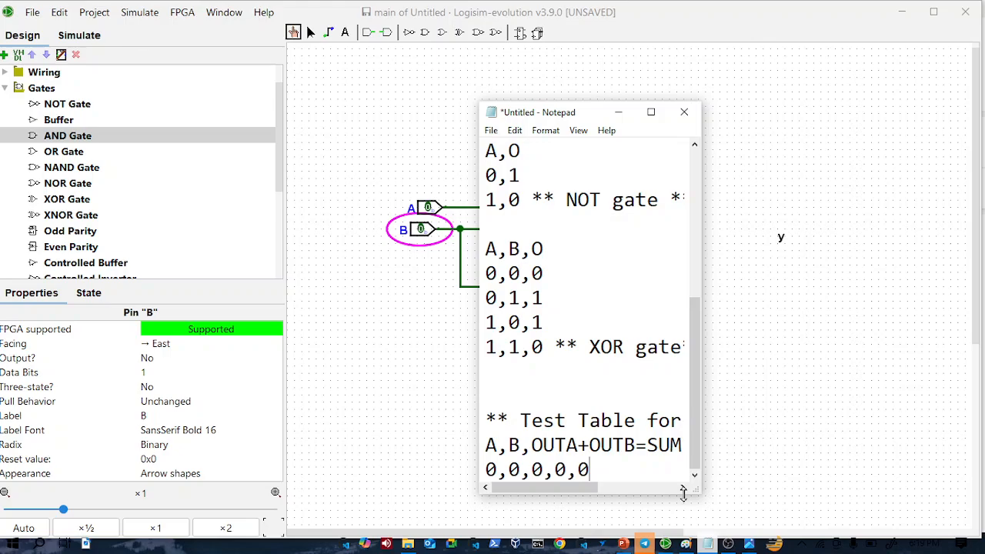
# Step: Add "Testing sum=1+1=?" under the half adder test table in Notepad, and begin the "H.W. no 1" note with "Get the truth table of the"
pyautogui.press('Return')
pyautogui.write('Testing sum=1+1=?')
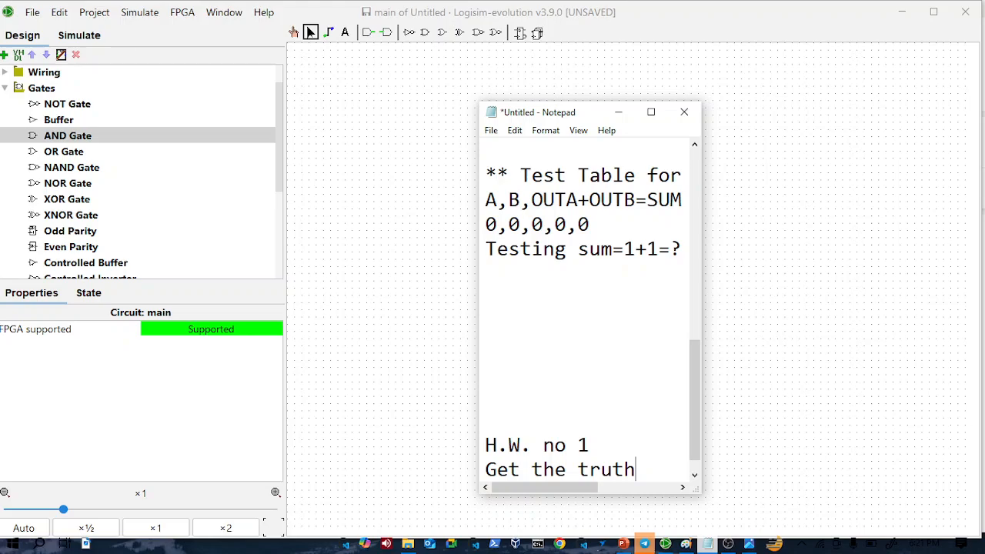
pyautogui.write('table of the f')
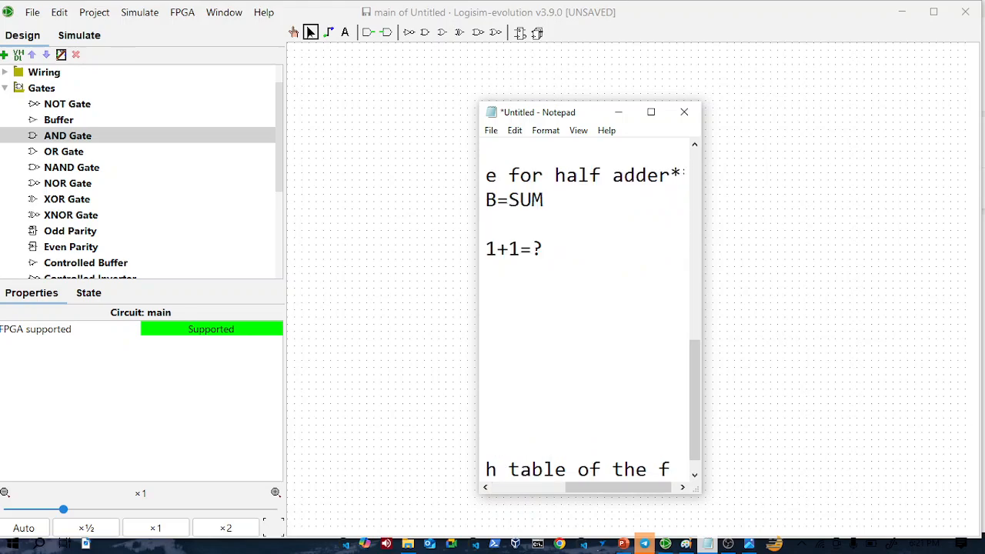